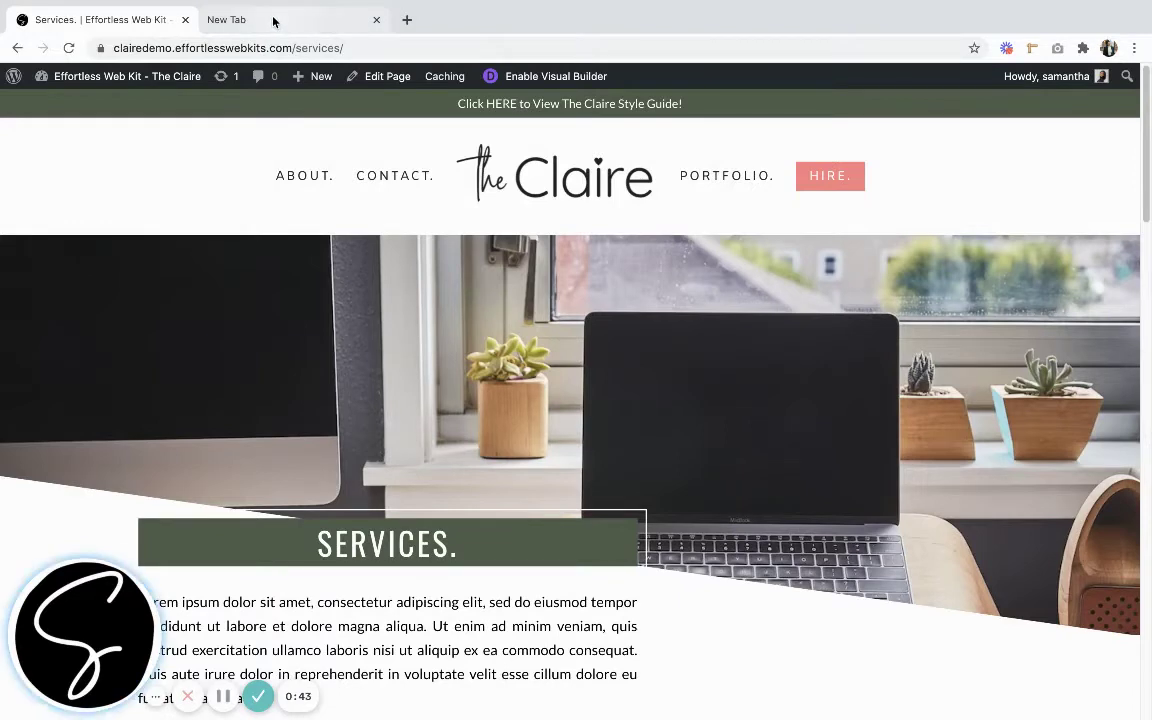
- Go to the Chrome Web Store extensions from the Google results, search for "colorzilla" and open the ColorZilla listing
{"action": "left_click", "coordinate": [275, 20]}
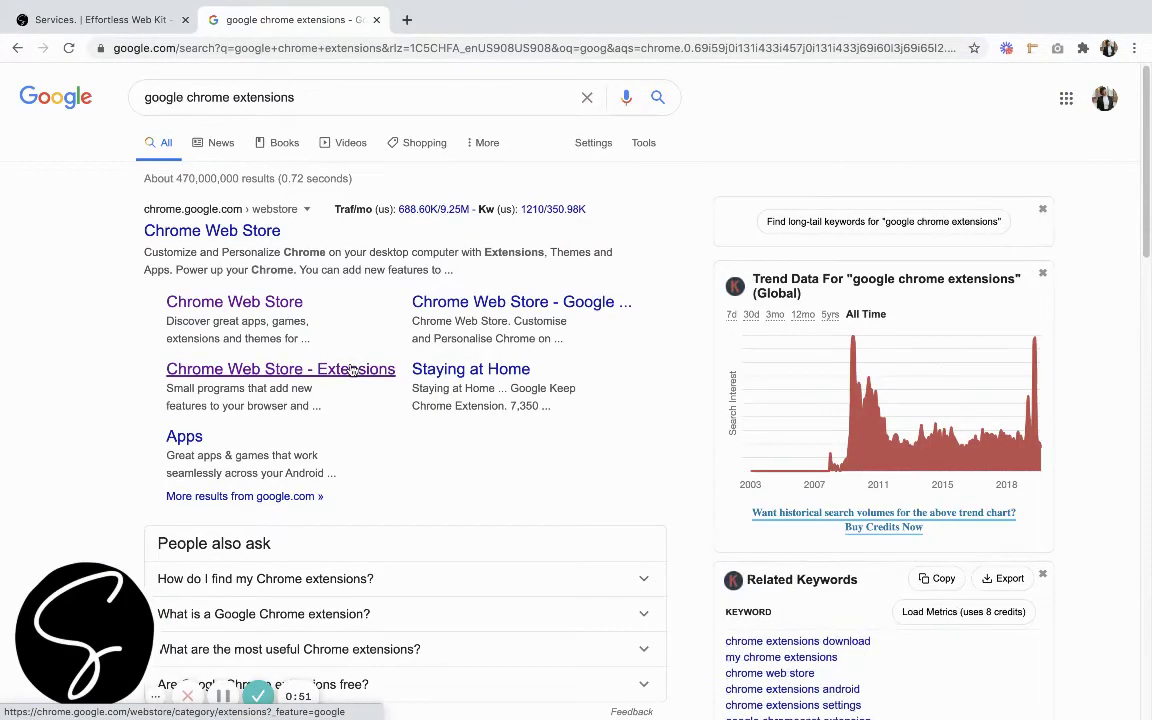
{"action": "left_click", "coordinate": [351, 370]}
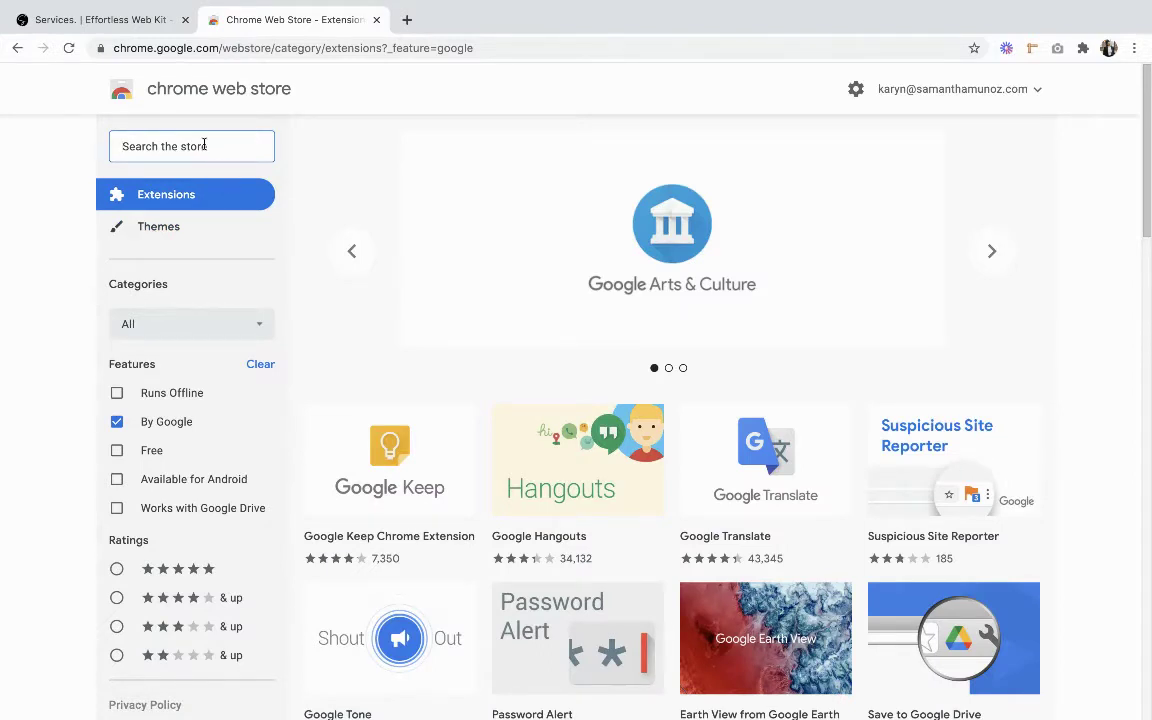
{"action": "type", "text": "color"}
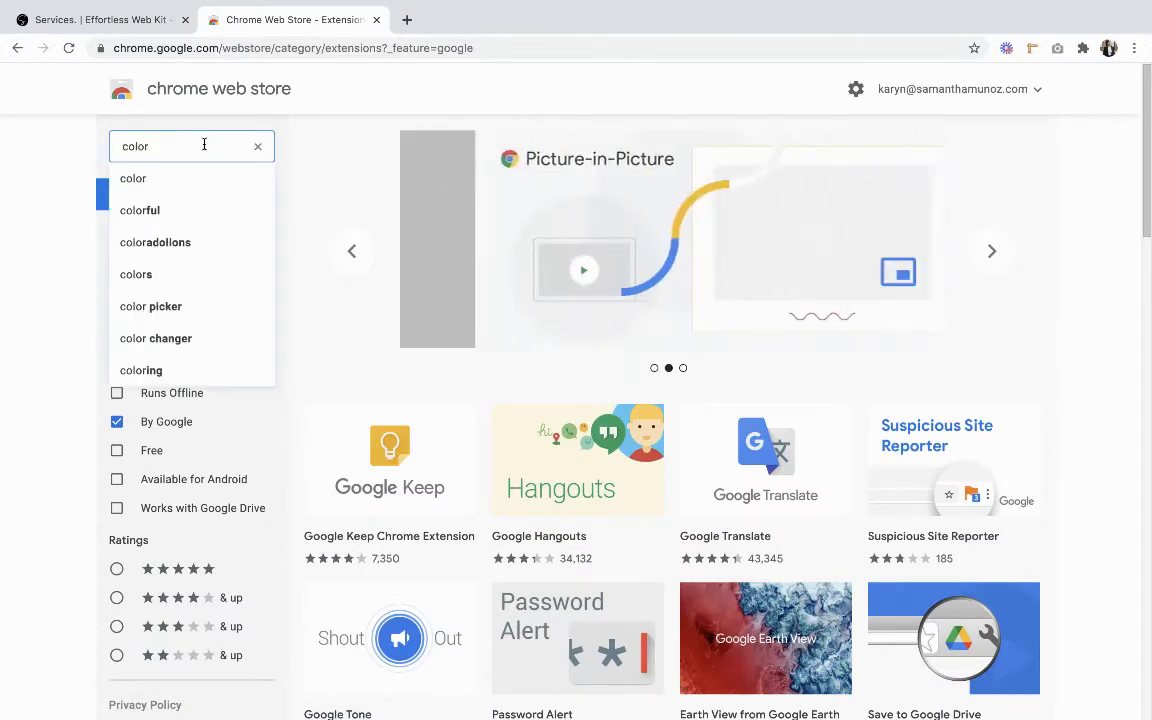
{"action": "type", "text": "zilla"}
{"action": "key", "text": "Return"}
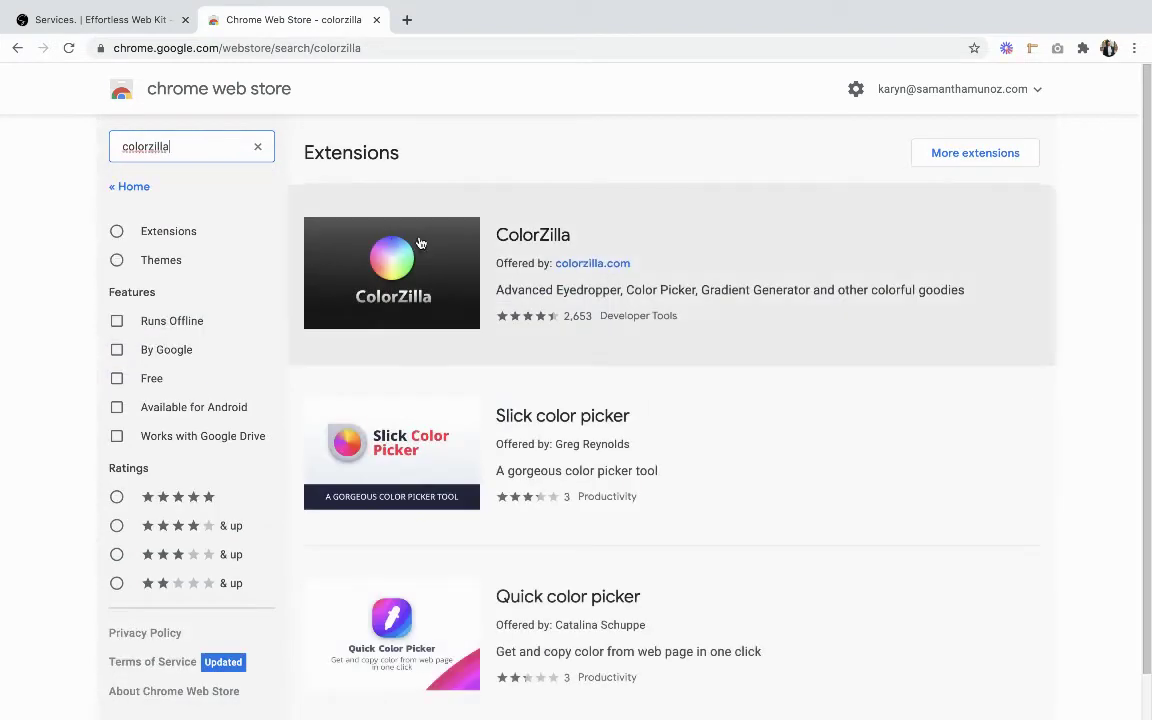
{"action": "left_click", "coordinate": [504, 232]}
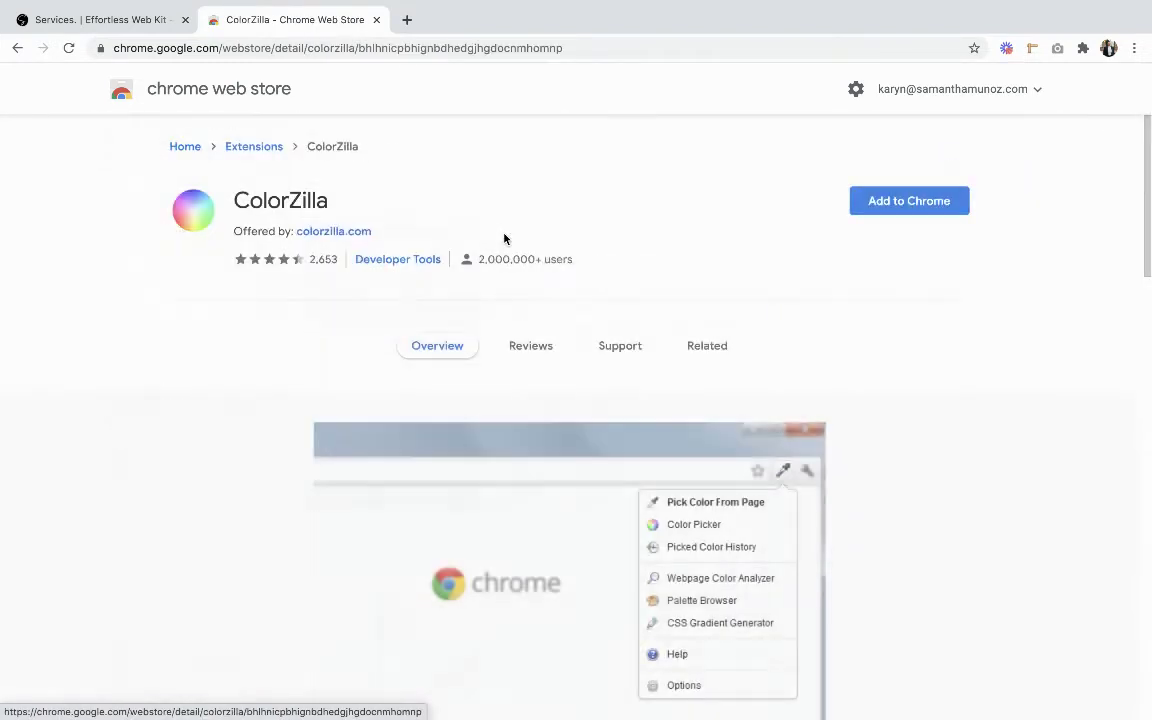
- Add the ColorZilla extension to Chrome, dismissing its welcome page, and pin it beside the address bar
{"action": "left_click", "coordinate": [943, 197]}
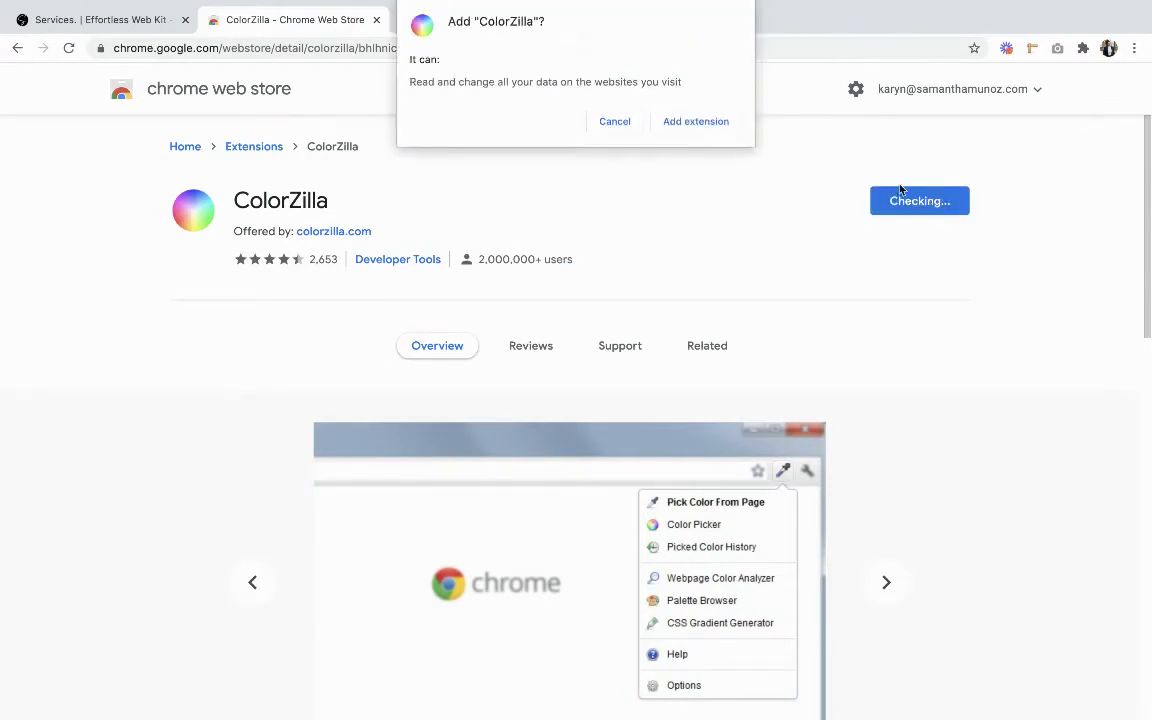
{"action": "left_click", "coordinate": [692, 123]}
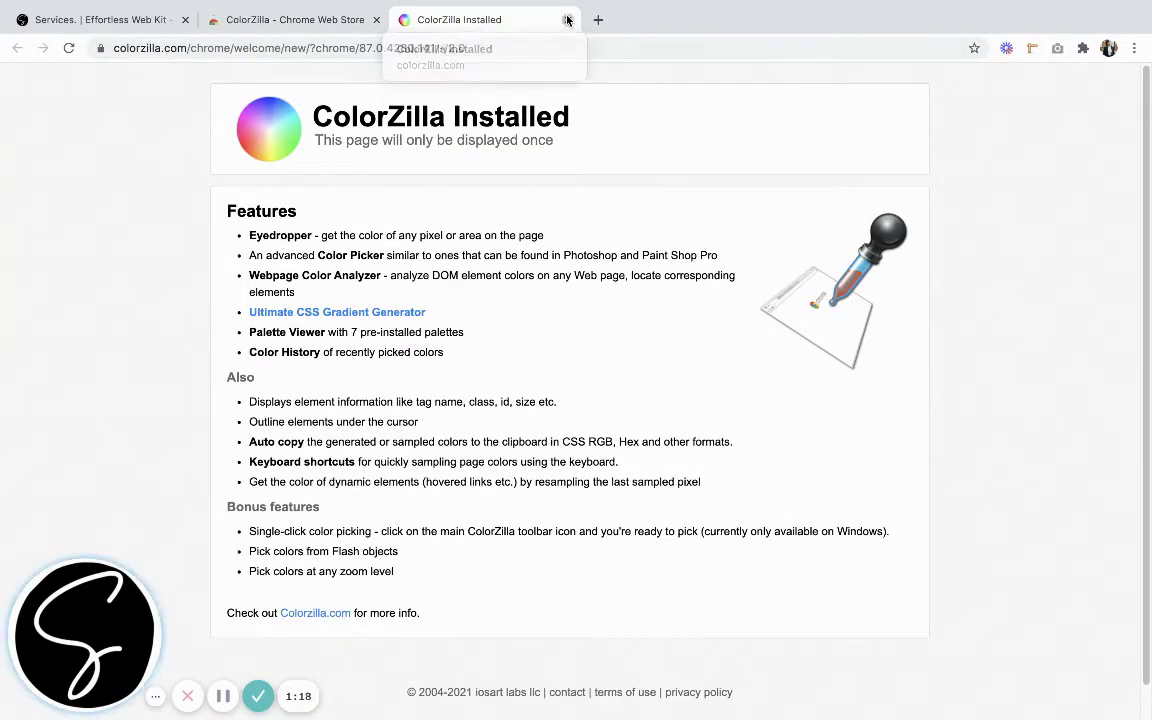
{"action": "left_click", "coordinate": [567, 20]}
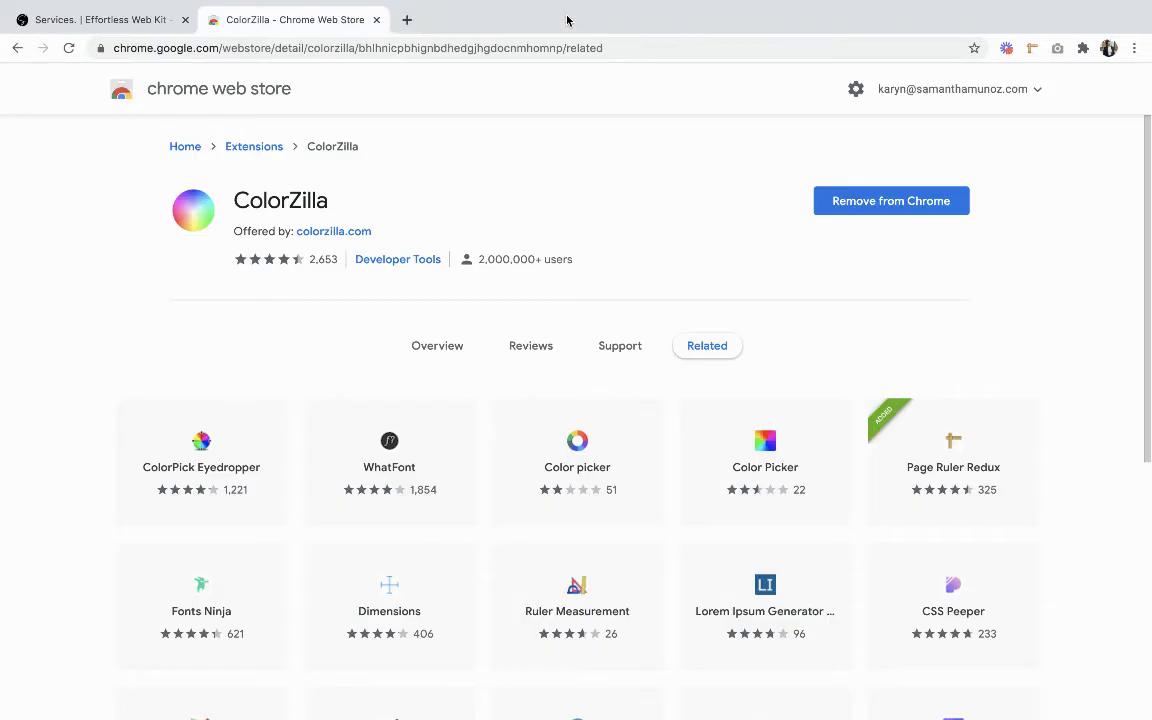
{"action": "left_click", "coordinate": [1082, 50]}
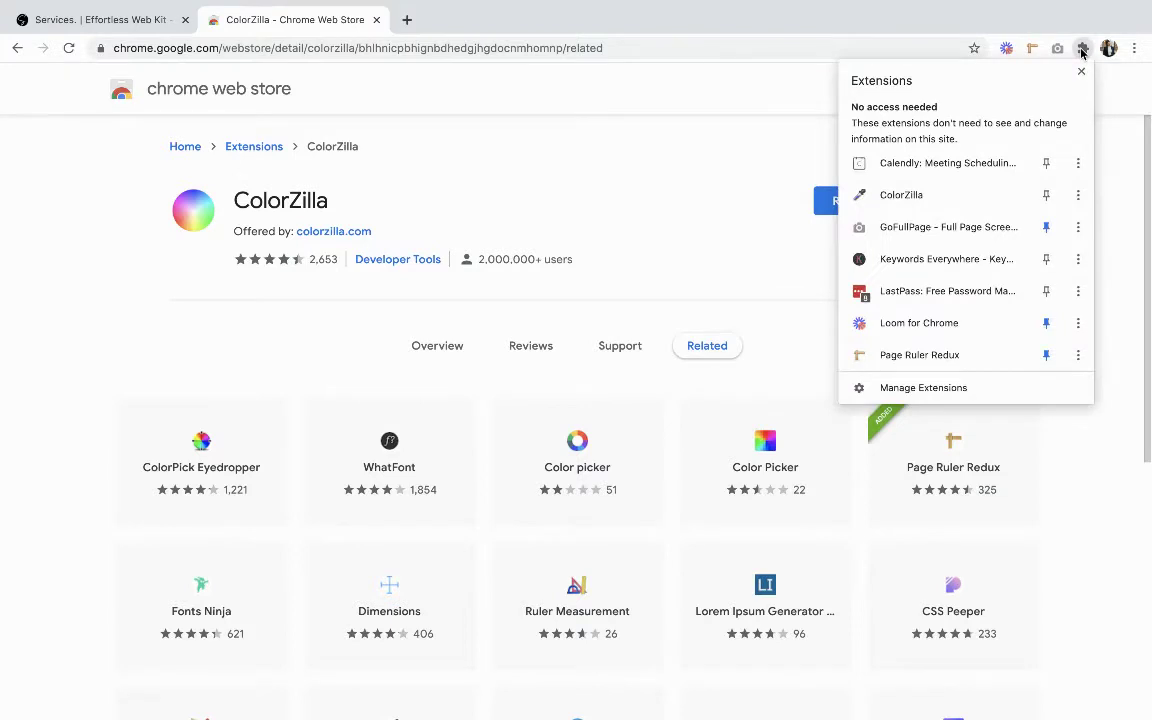
{"action": "left_click", "coordinate": [1046, 198]}
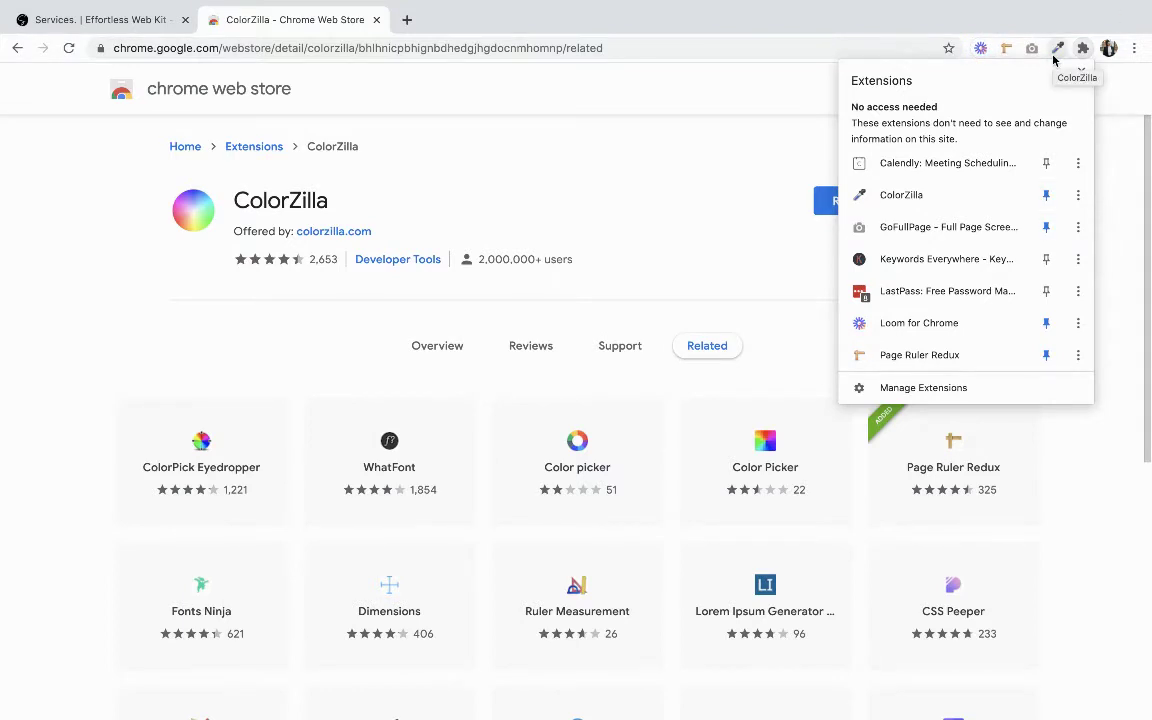
- Search the store for "fonts ninja" and open the Fonts Ninja extension's listing
{"action": "left_click", "coordinate": [188, 144]}
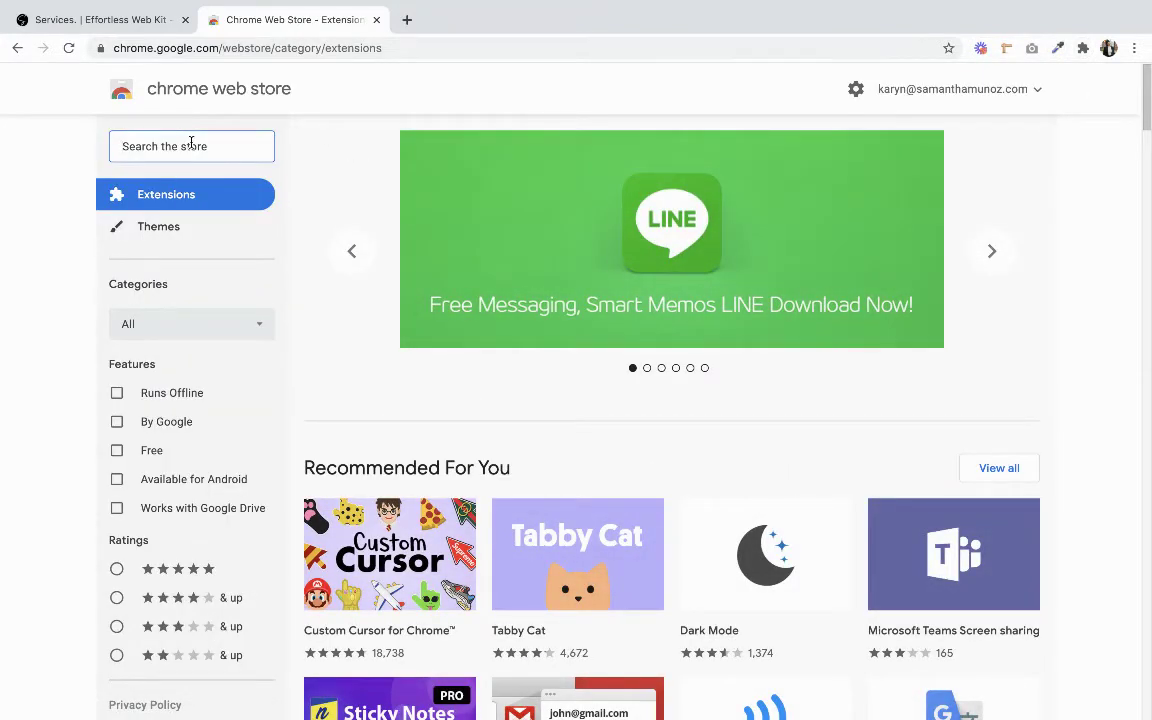
{"action": "type", "text": "fonts"}
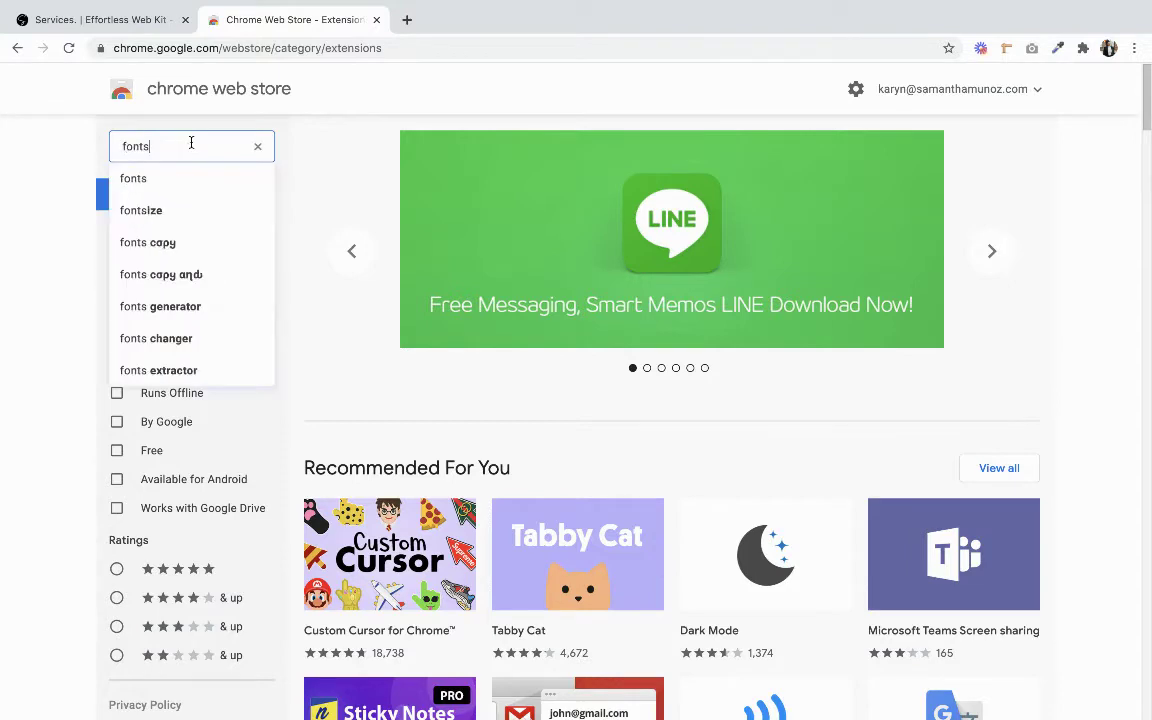
{"action": "type", "text": " ninja"}
{"action": "key", "text": "Return"}
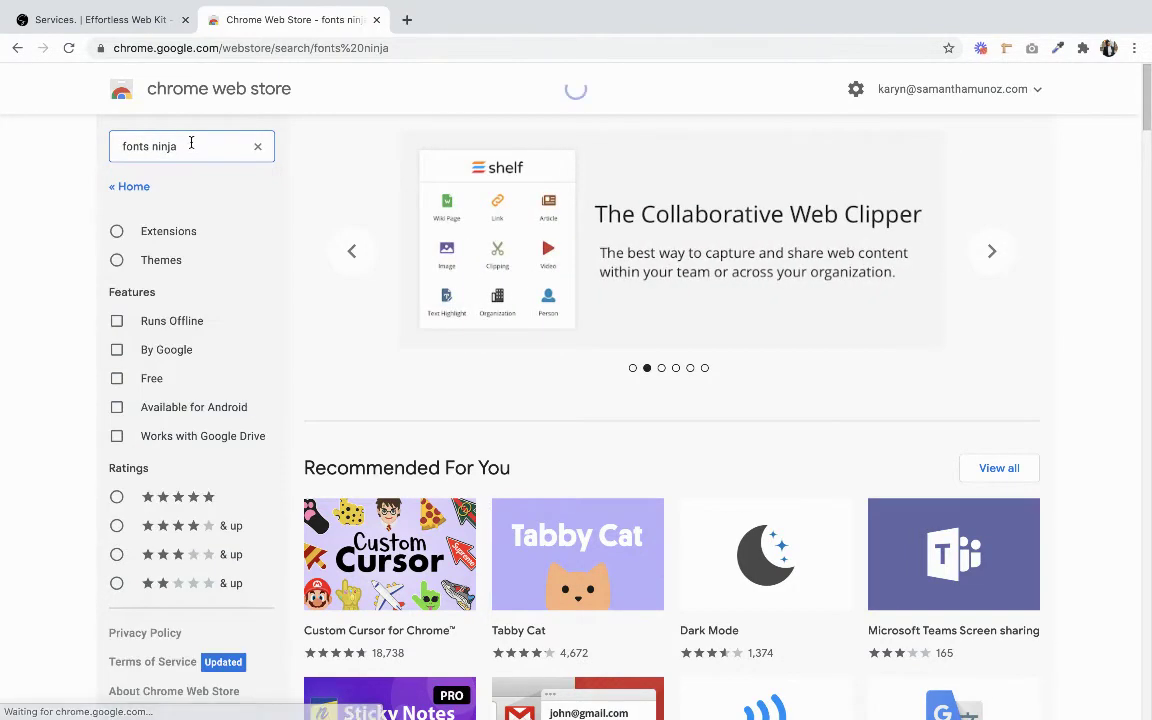
{"action": "left_click", "coordinate": [503, 237]}
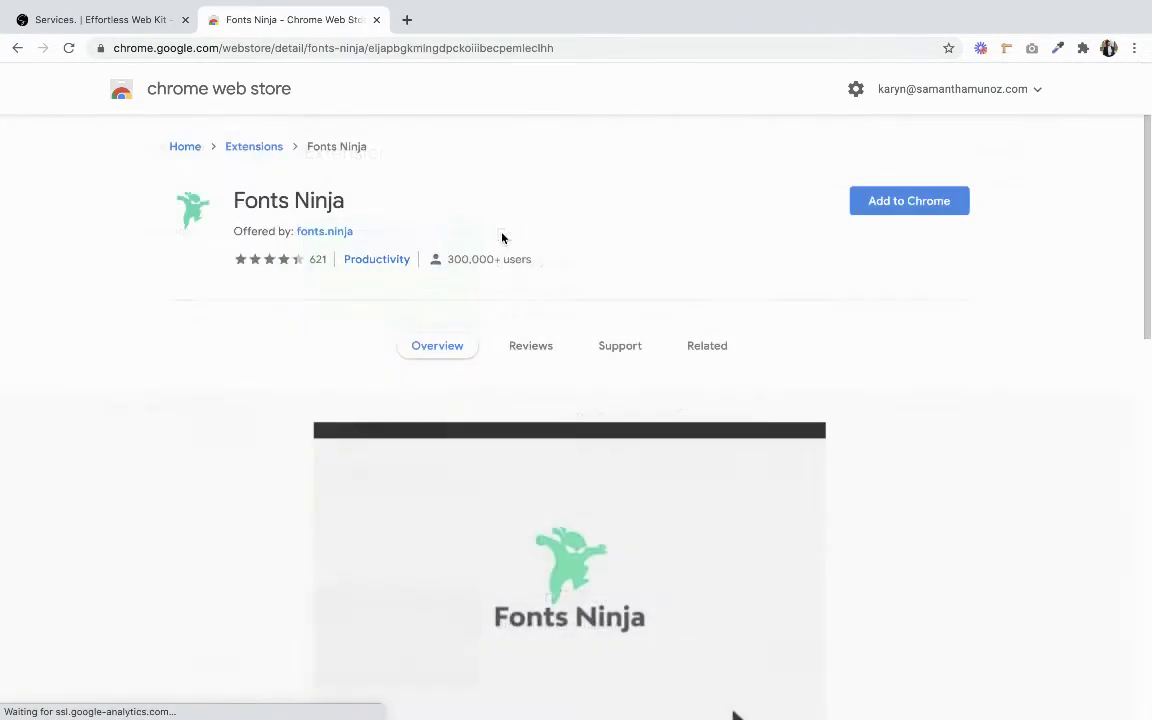
- Add the Fonts Ninja extension to Chrome and pin it beside the address bar
{"action": "left_click", "coordinate": [893, 200]}
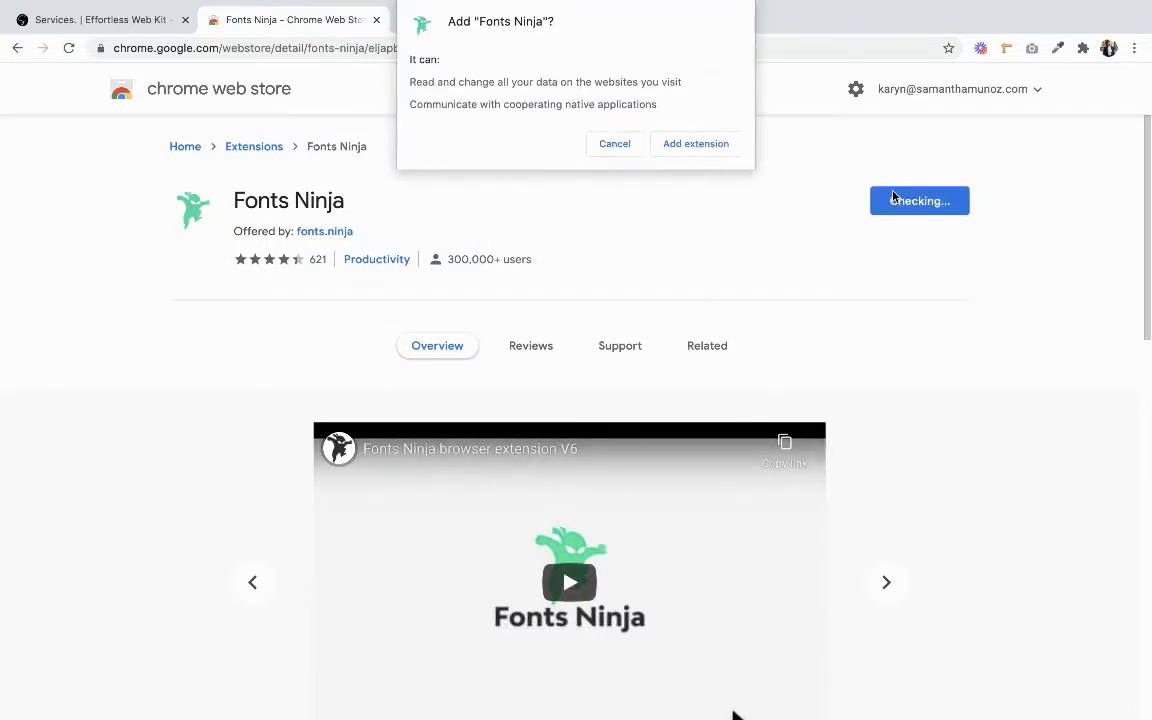
{"action": "left_click", "coordinate": [705, 148]}
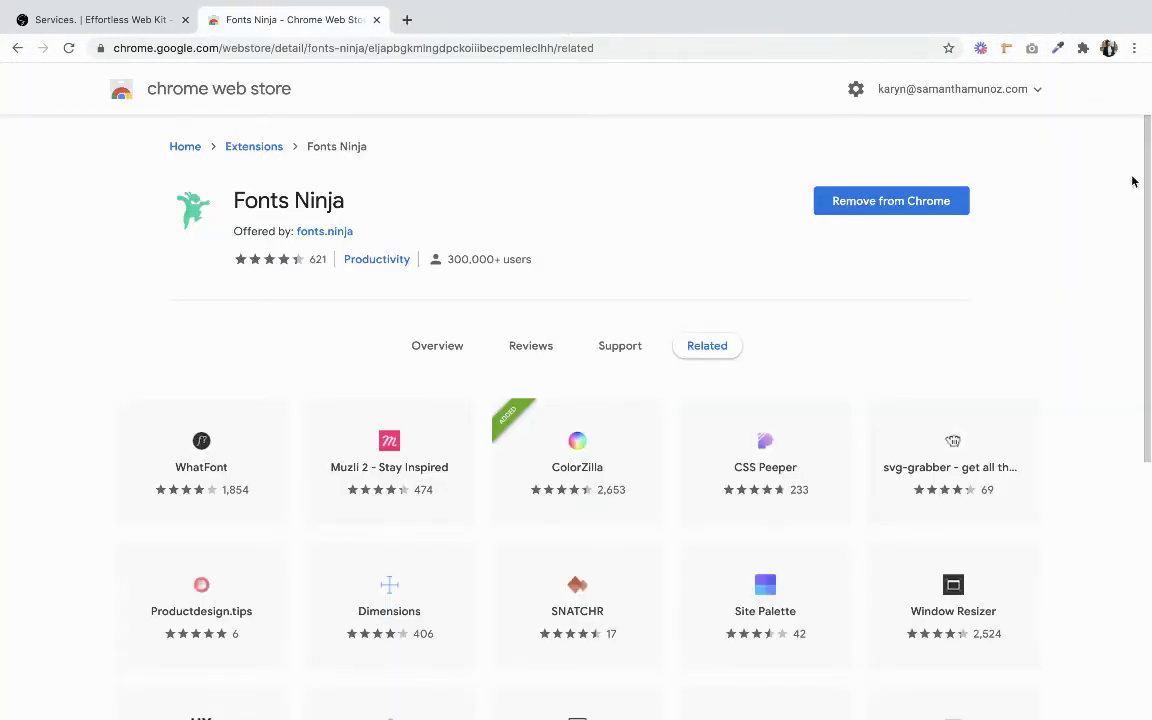
{"action": "left_click", "coordinate": [1082, 48]}
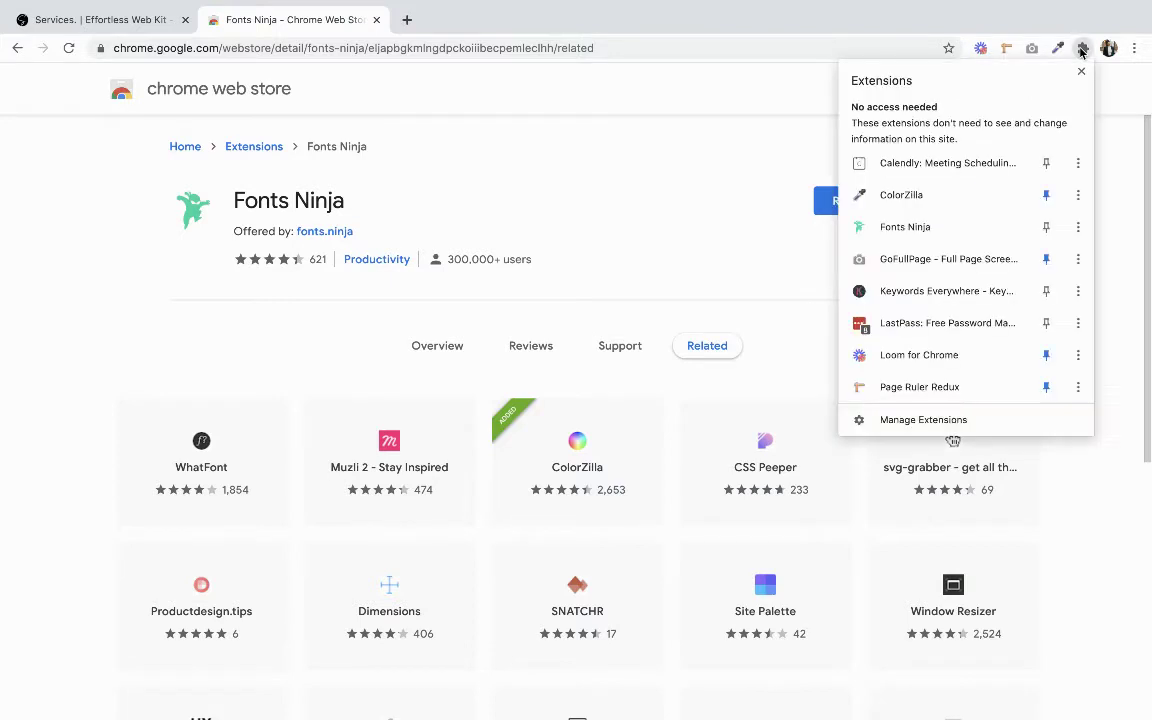
{"action": "left_click", "coordinate": [1046, 227]}
- On the Claire demo's Services page, sample the green of the SERVICES heading banner with ColorZilla's Pick Color From Page
{"action": "left_click", "coordinate": [154, 20]}
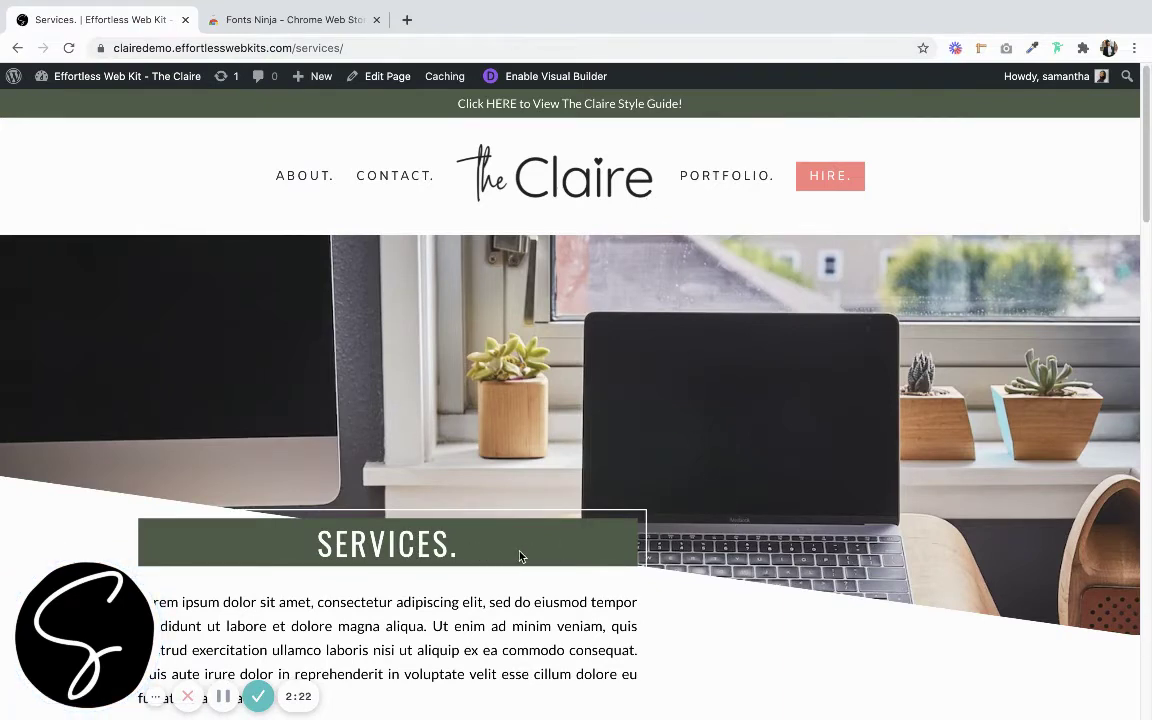
{"action": "left_click", "coordinate": [1033, 48]}
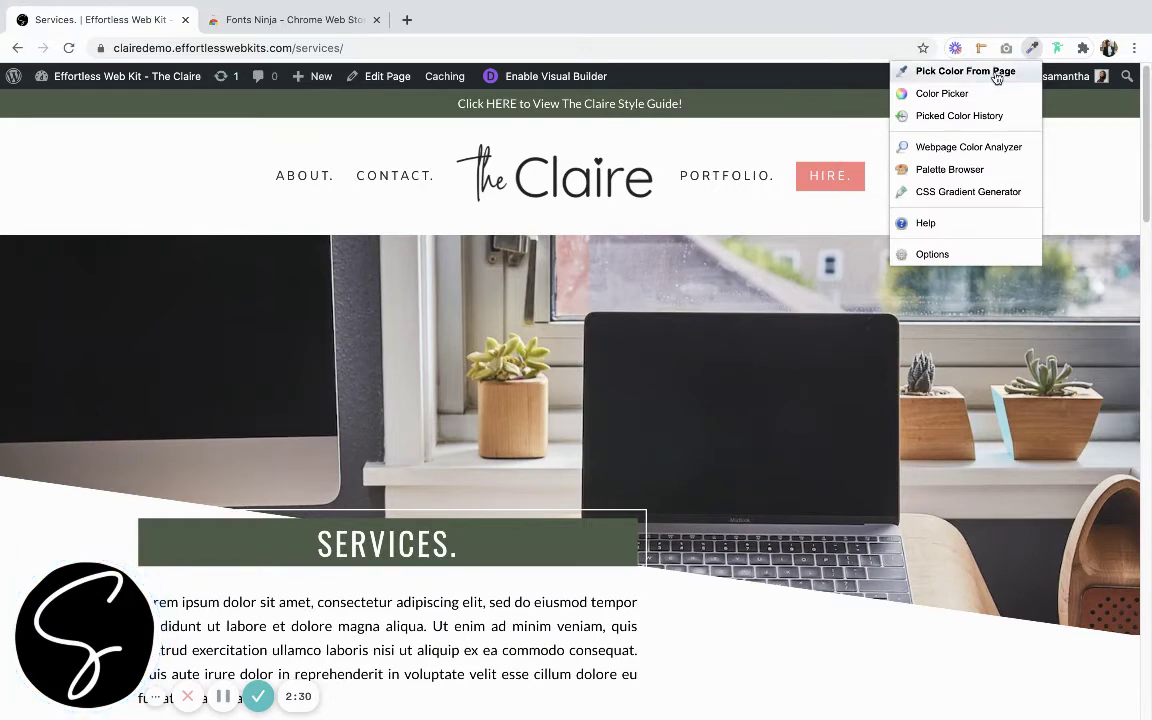
{"action": "left_click", "coordinate": [965, 71]}
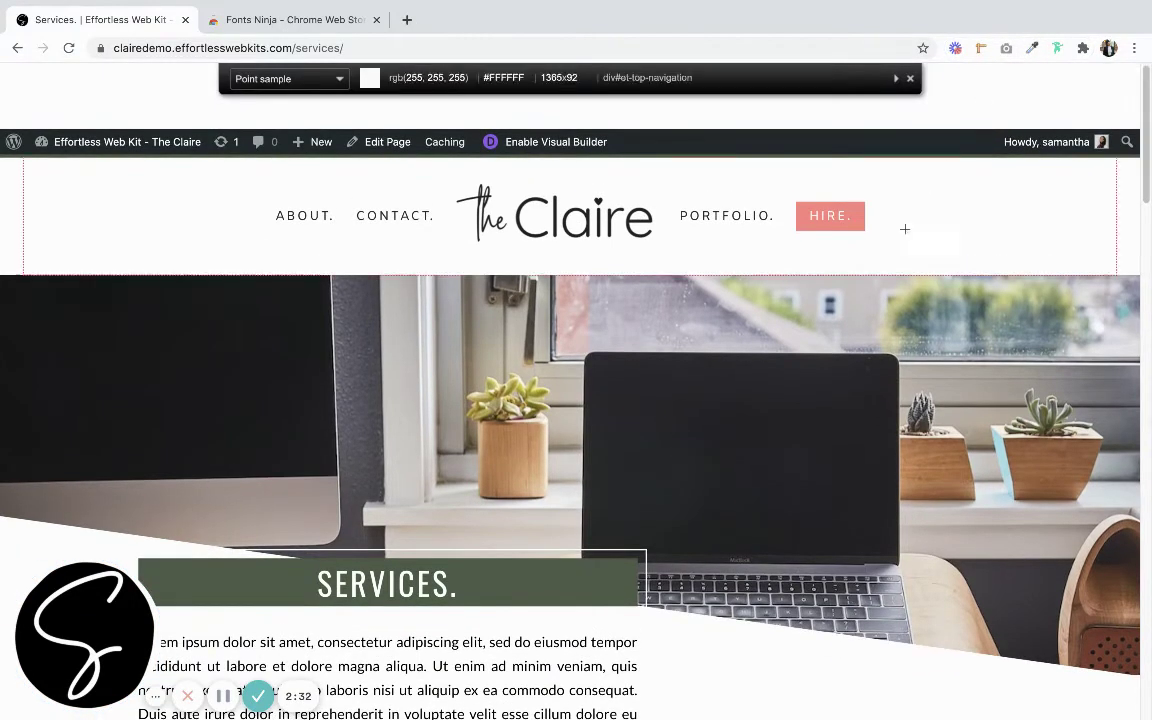
{"action": "left_click", "coordinate": [511, 584]}
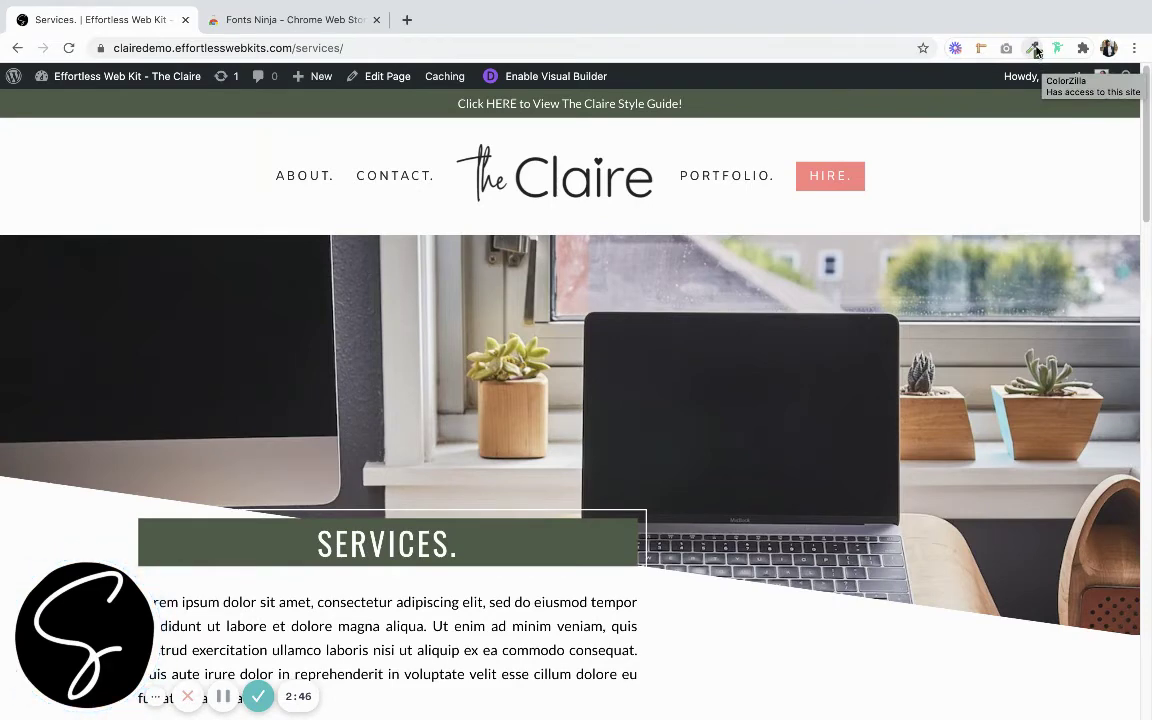
- Show the sampled green in ColorZilla's Color Picker and select its hex code
{"action": "left_click", "coordinate": [1034, 49]}
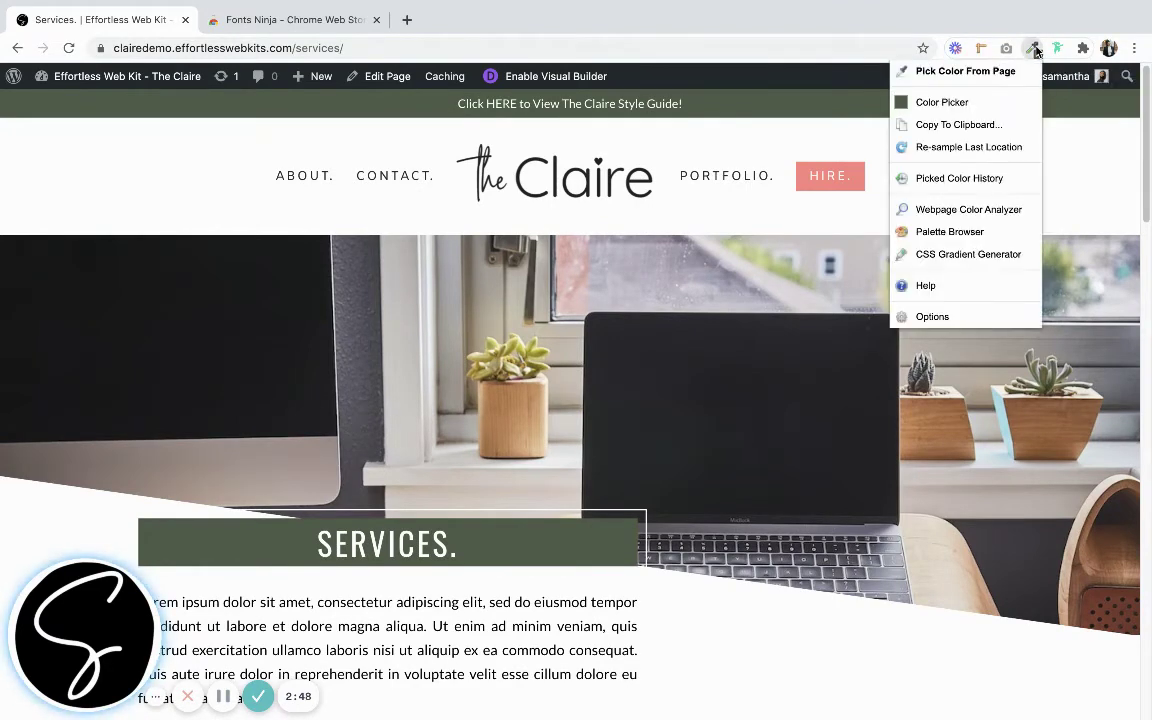
{"action": "left_click", "coordinate": [922, 105]}
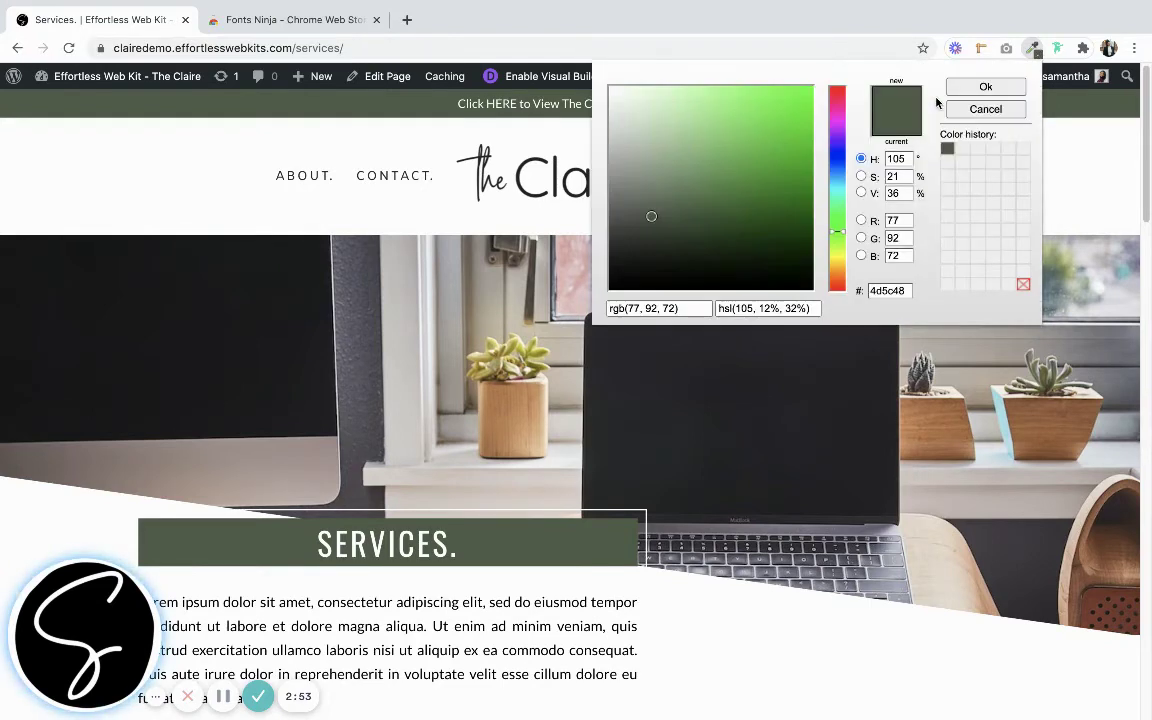
{"action": "double_click", "coordinate": [906, 293]}
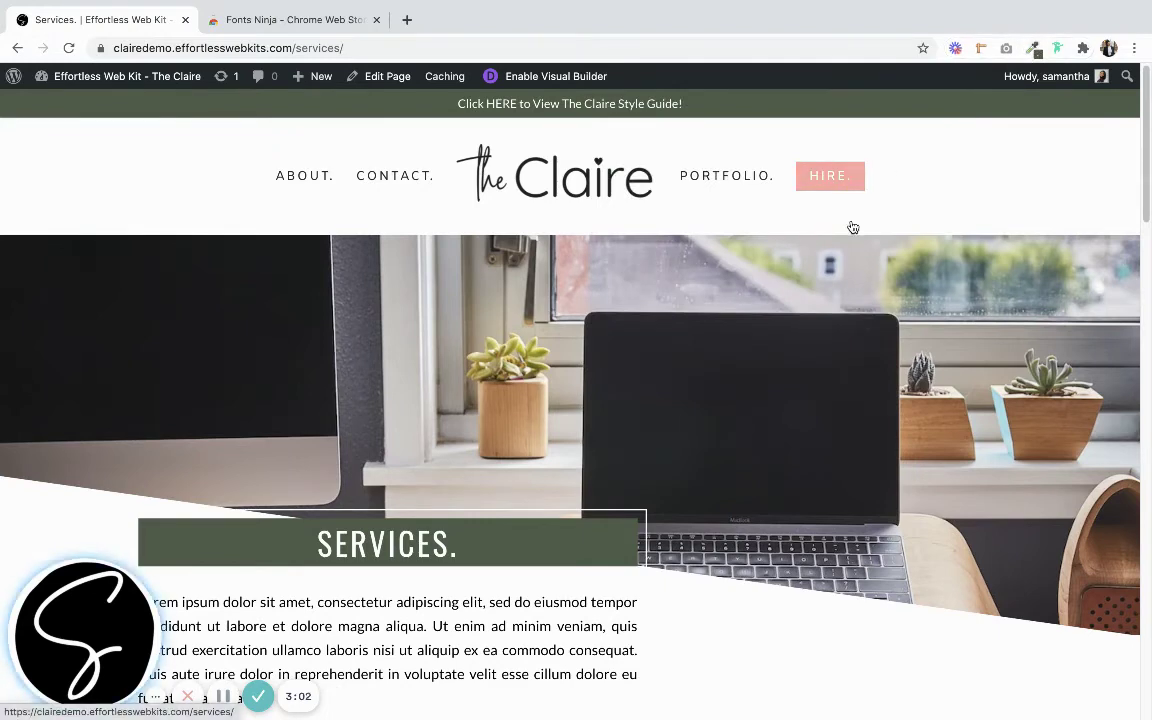
- Use Fonts Ninja to inspect the fonts of the SERVICES heading and the paragraph beneath it, and turn the extension off
{"action": "left_click", "coordinate": [1057, 50]}
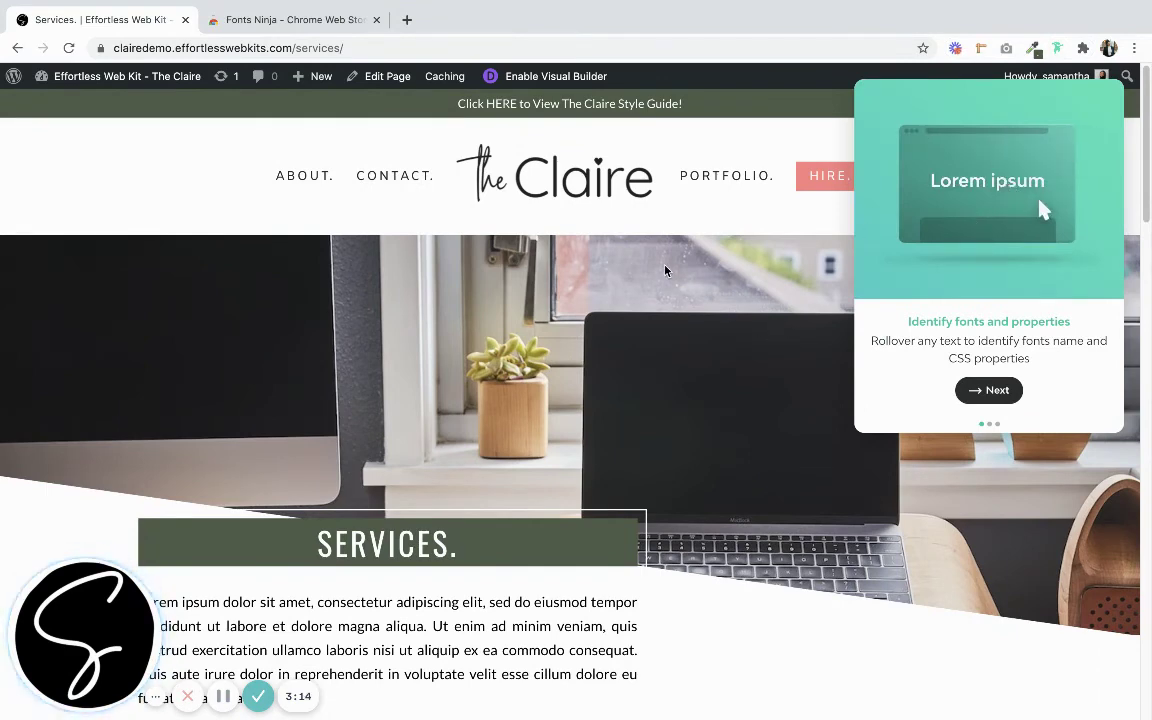
{"action": "scroll", "coordinate": [665, 270], "scroll_direction": "down", "scroll_amount": 3}
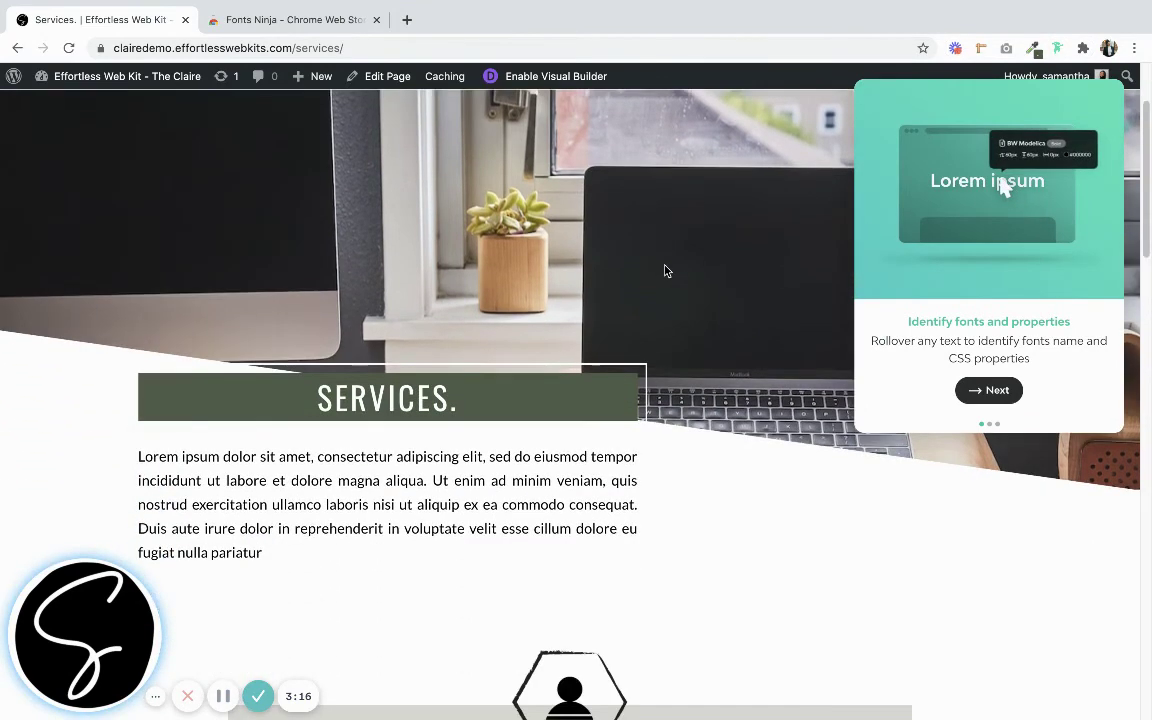
{"action": "mouse_move", "coordinate": [580, 458]}
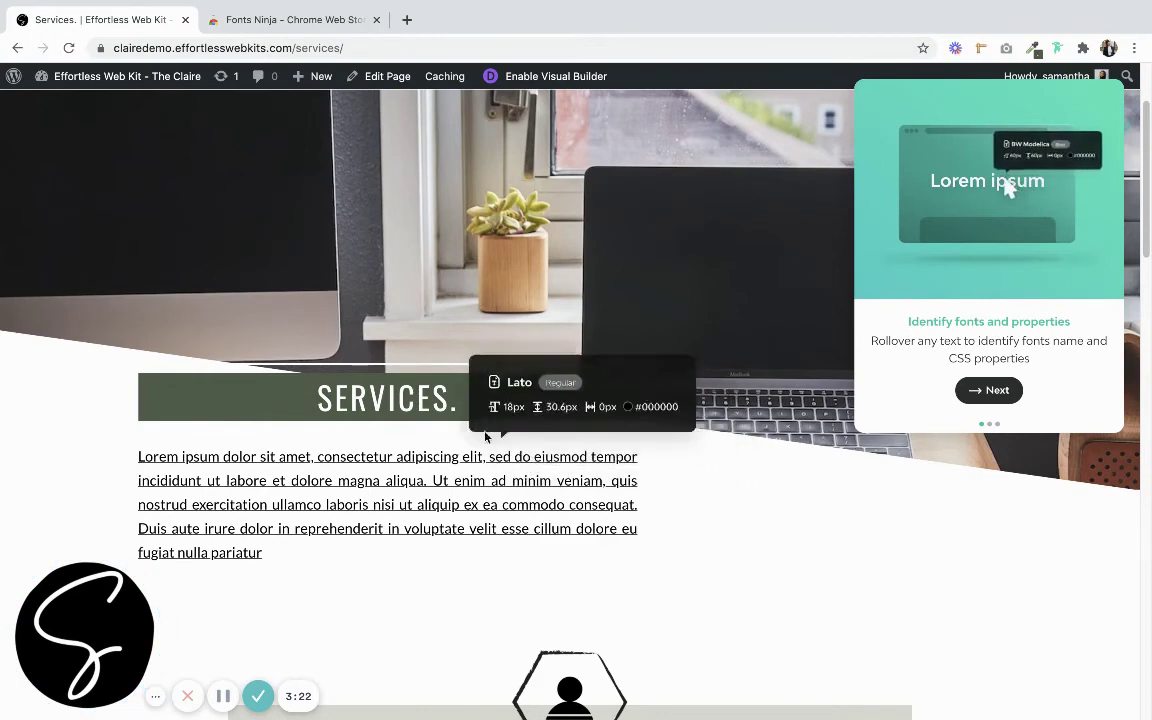
{"action": "mouse_move", "coordinate": [443, 408]}
{"action": "mouse_move", "coordinate": [451, 484]}
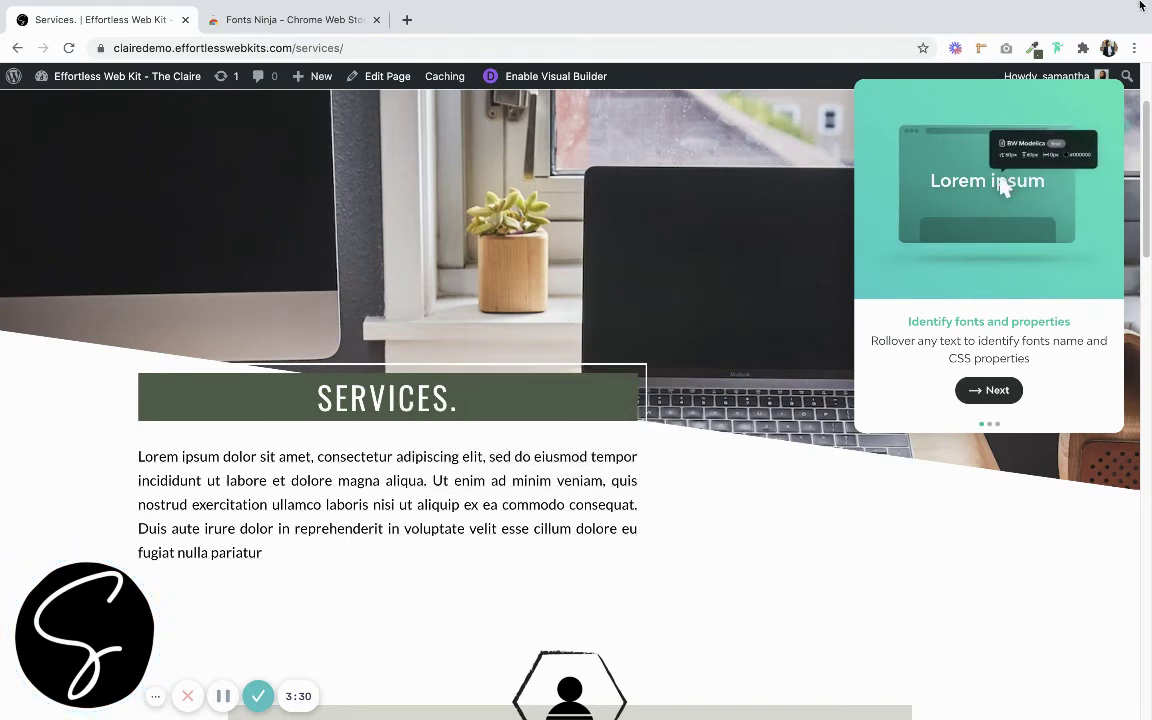
{"action": "left_click", "coordinate": [1056, 48]}
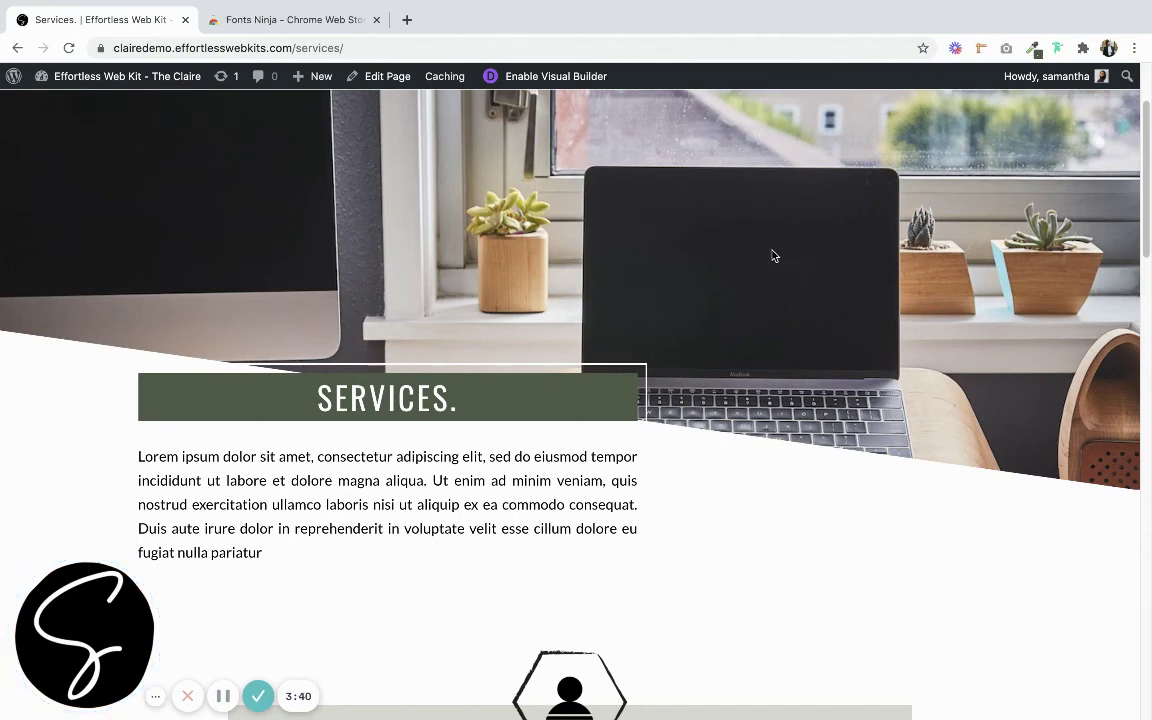
{"action": "scroll", "coordinate": [772, 255], "scroll_direction": "down", "scroll_amount": 1}
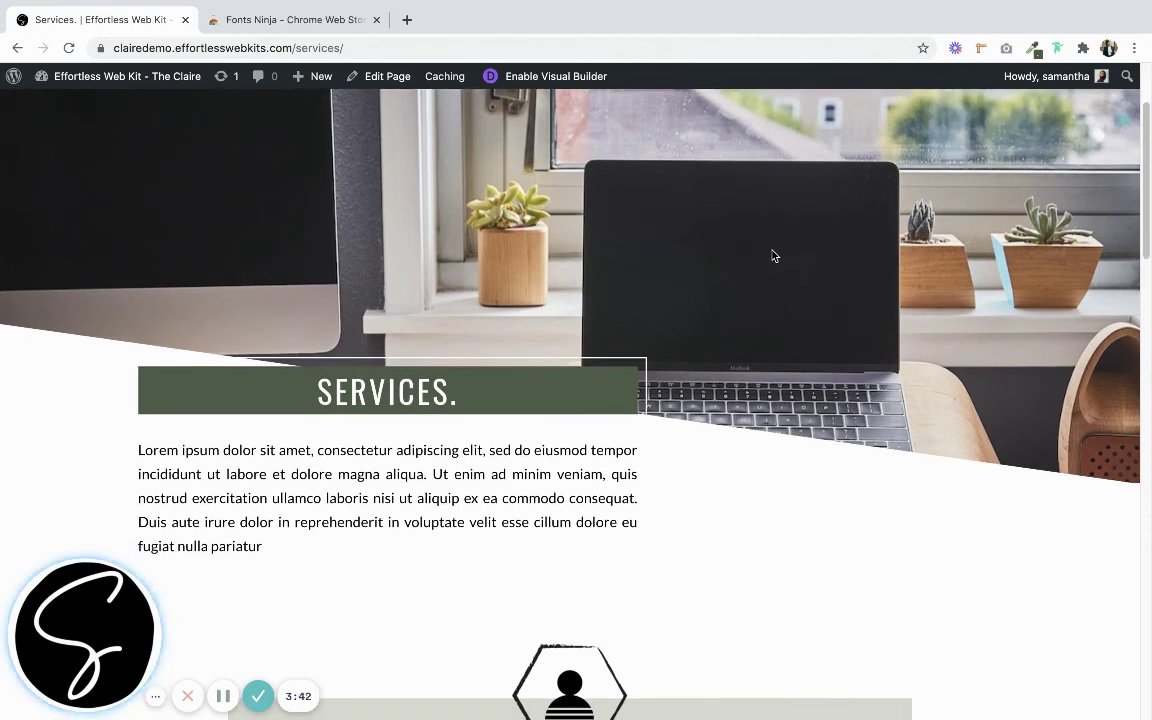